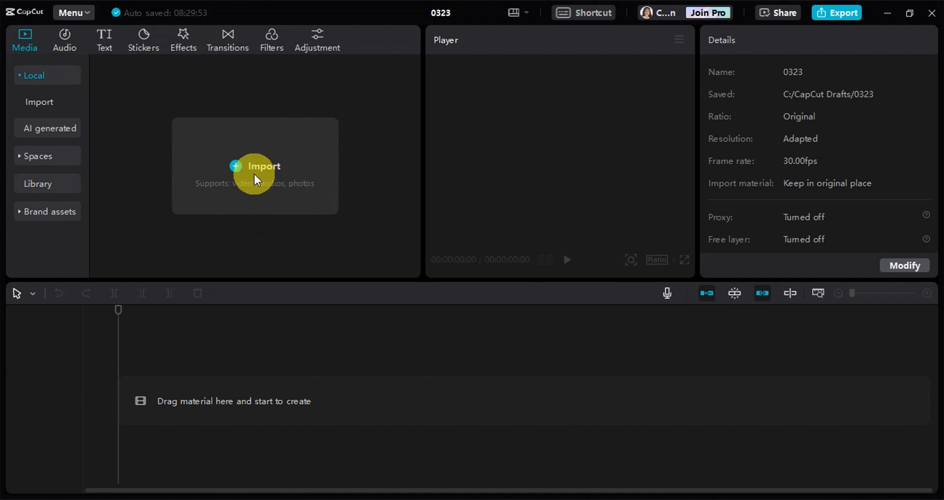
# Import the pedestrian street video and the night street video, and place only the pedestrian clip at the start of the timeline.
pyautogui.moveTo(0, 147); pyautogui.dragTo(244, 184)
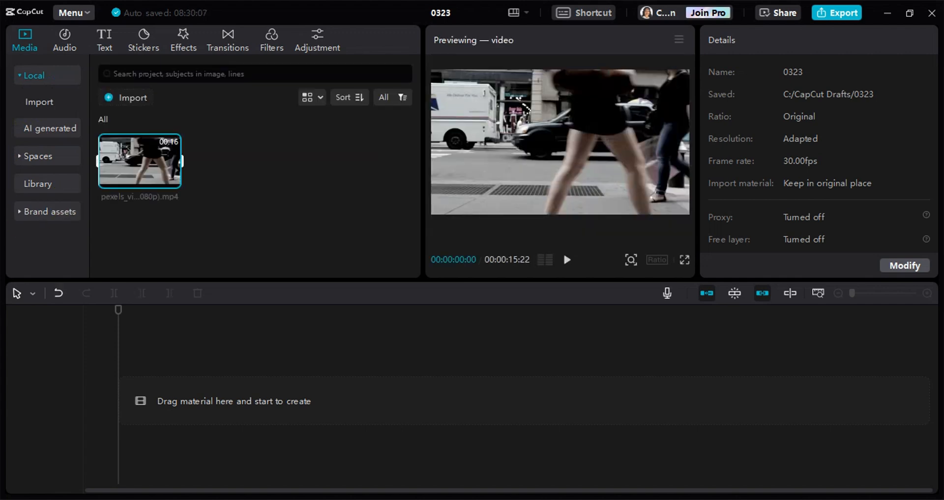
pyautogui.moveTo(0, 162); pyautogui.dragTo(244, 181)
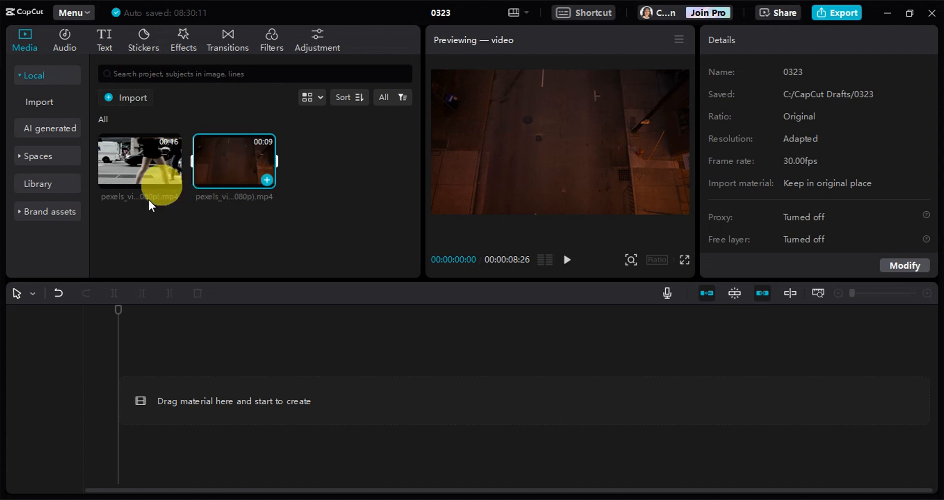
pyautogui.moveTo(135, 155); pyautogui.dragTo(108, 409)
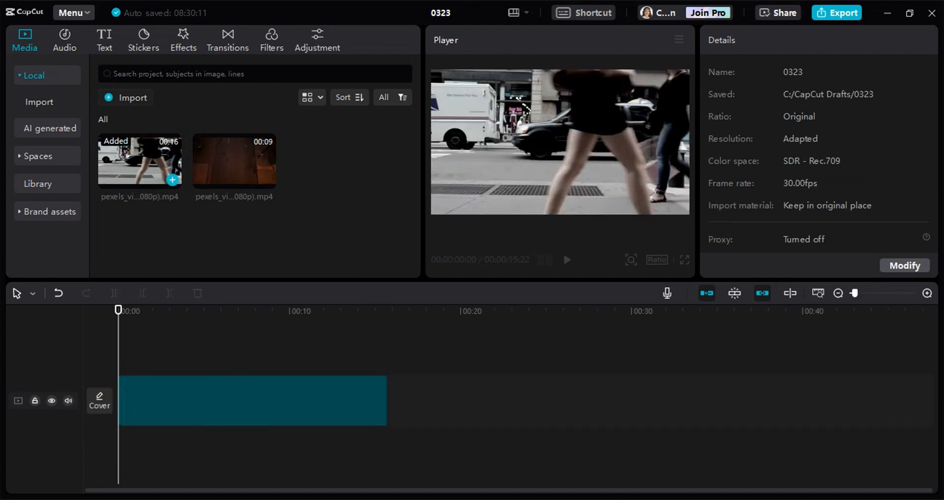
pyautogui.click(172, 182)
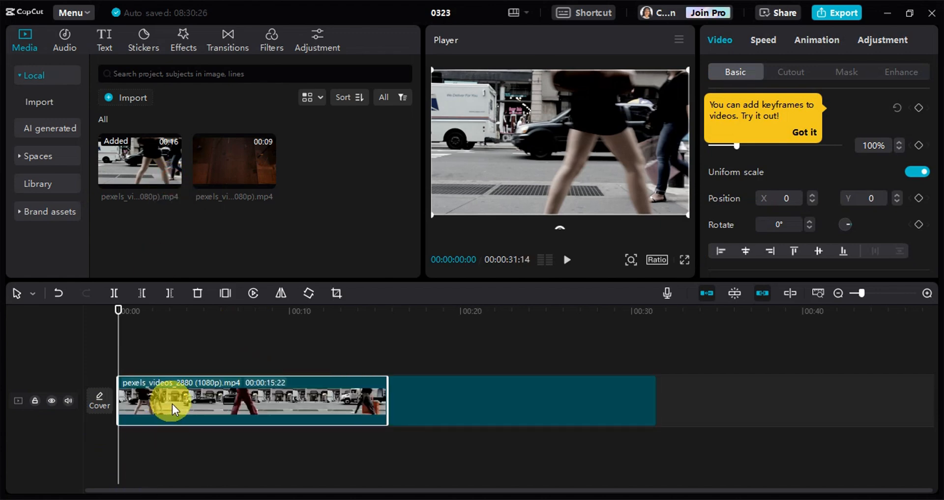
pyautogui.click(197, 295)
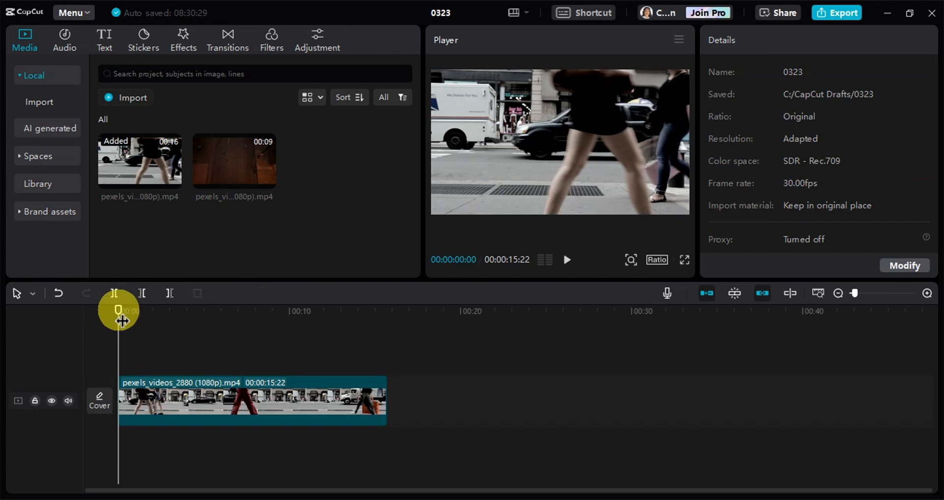
# Trim the pedestrian clip to end at 00:00:02:16 and place the night street clip right after it.
pyautogui.moveTo(120, 311); pyautogui.dragTo(162, 317)
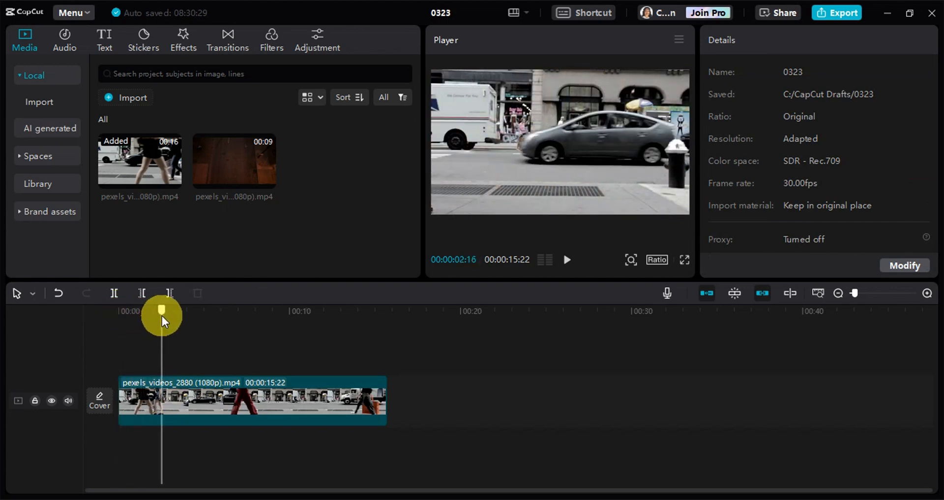
pyautogui.click(192, 392)
pyautogui.click(169, 294)
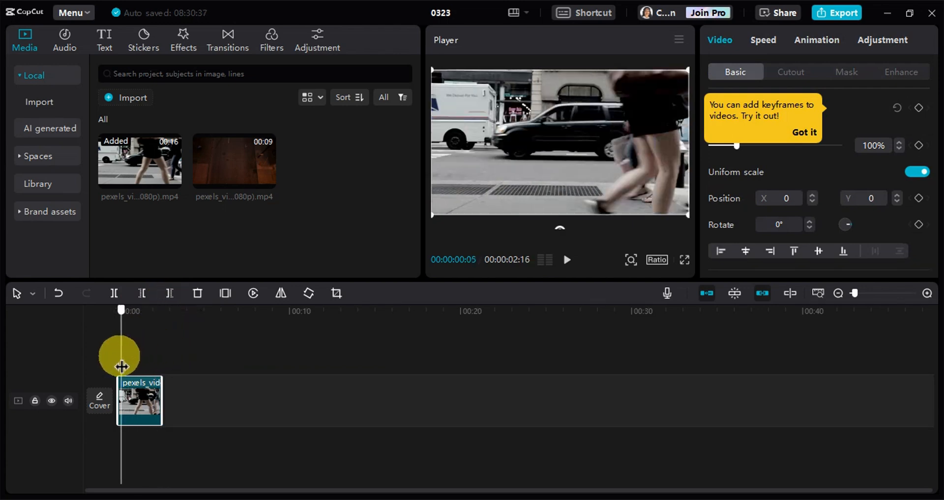
pyautogui.moveTo(168, 370); pyautogui.dragTo(100, 377)
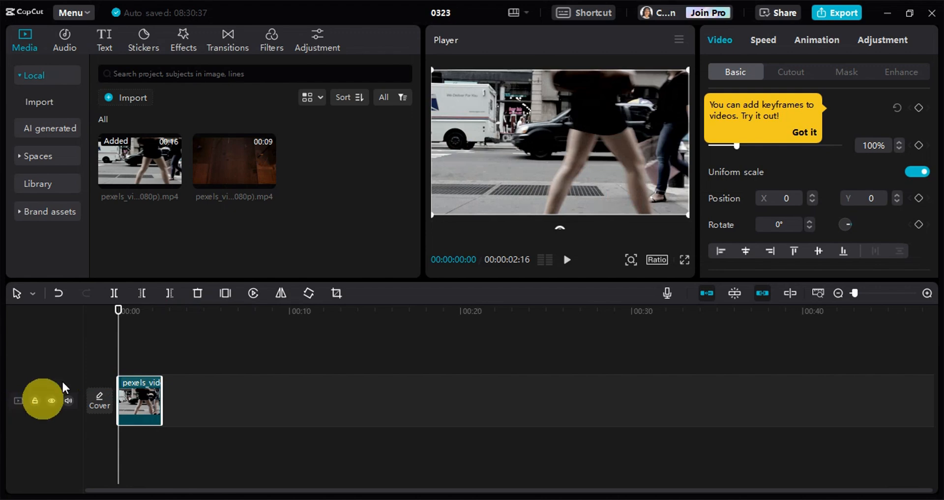
pyautogui.moveTo(235, 168); pyautogui.dragTo(177, 391)
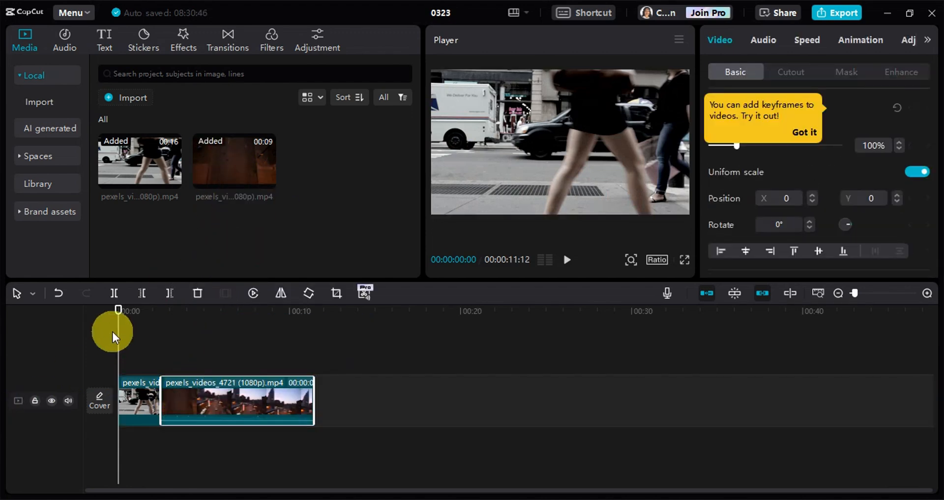
# Apply a Horizontal mask to the pedestrian clip, rotate it to -81° at about X 960, Y -31, and keyframe it at the start.
pyautogui.click(137, 397)
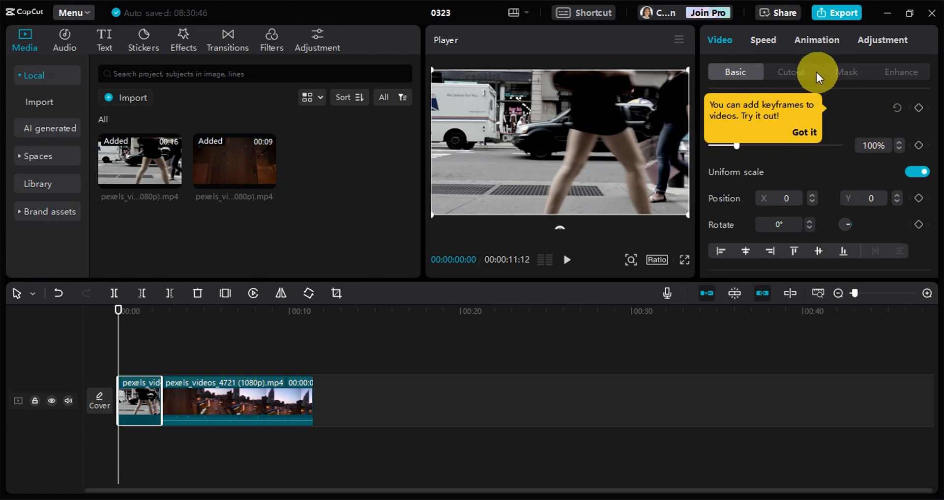
pyautogui.click(845, 72)
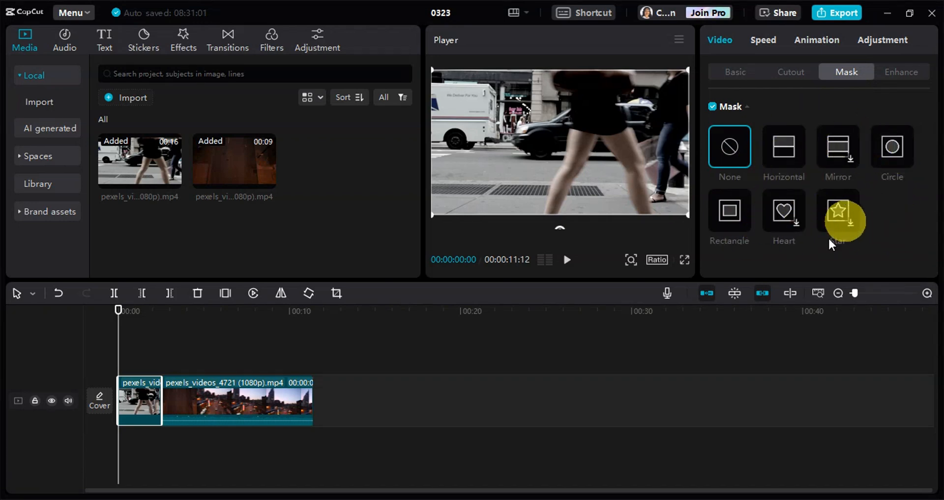
pyautogui.moveTo(119, 311)
pyautogui.mouseDown()
pyautogui.moveTo(131, 317)
pyautogui.moveTo(119, 317)
pyautogui.mouseUp()
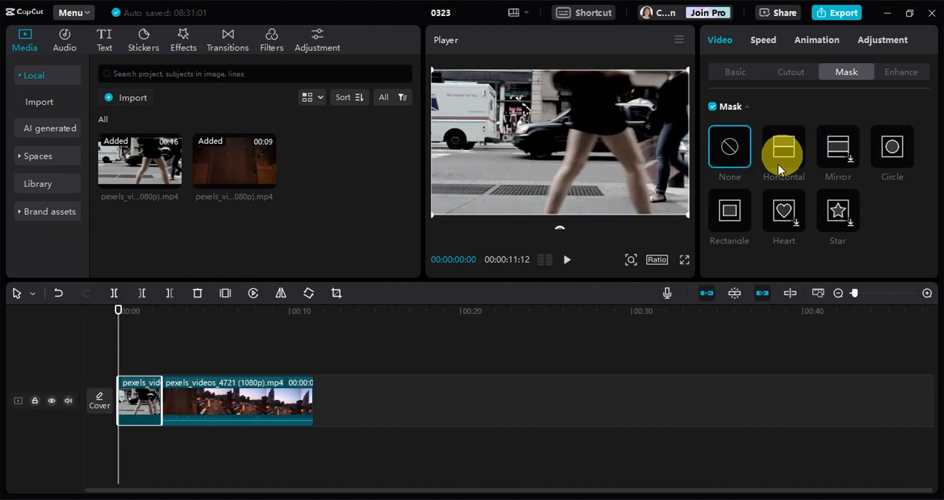
pyautogui.click(783, 152)
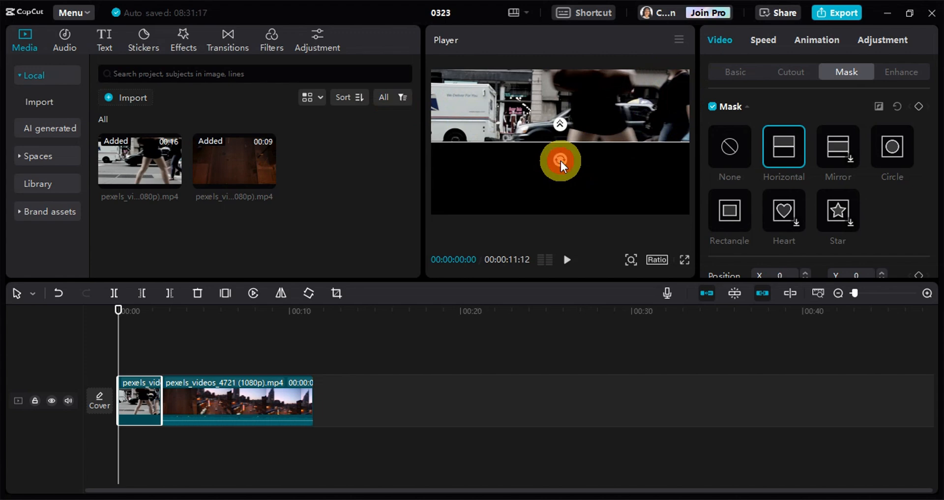
pyautogui.moveTo(561, 161); pyautogui.dragTo(712, 129)
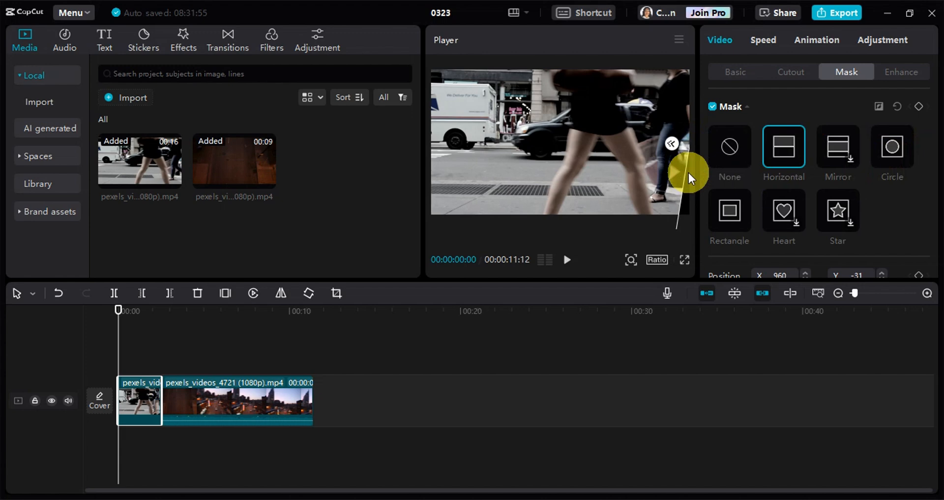
pyautogui.click(918, 107)
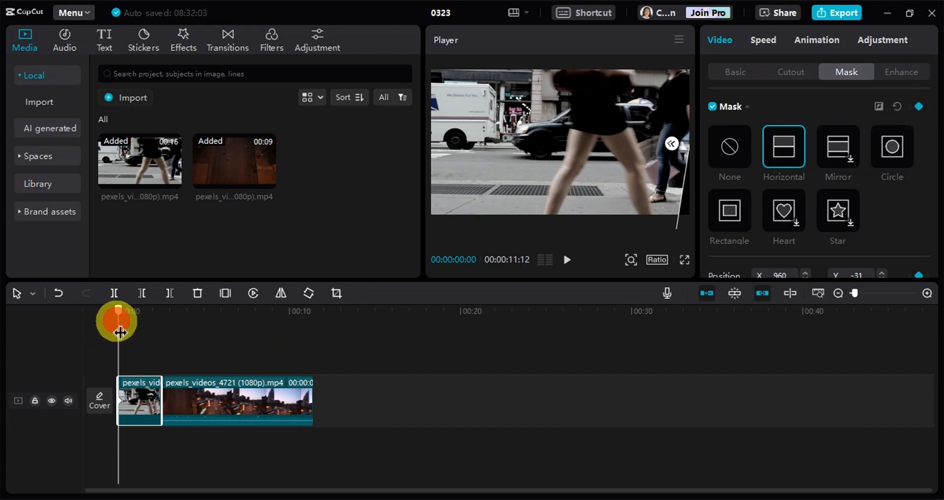
# Keyframe the mask edge along the passing pedestrian at 00:00:00:26 (X 717, Y -67) and 00:00:01:05 (X 377, Y 0), tilting it to match.
pyautogui.moveTo(119, 332); pyautogui.dragTo(135, 333)
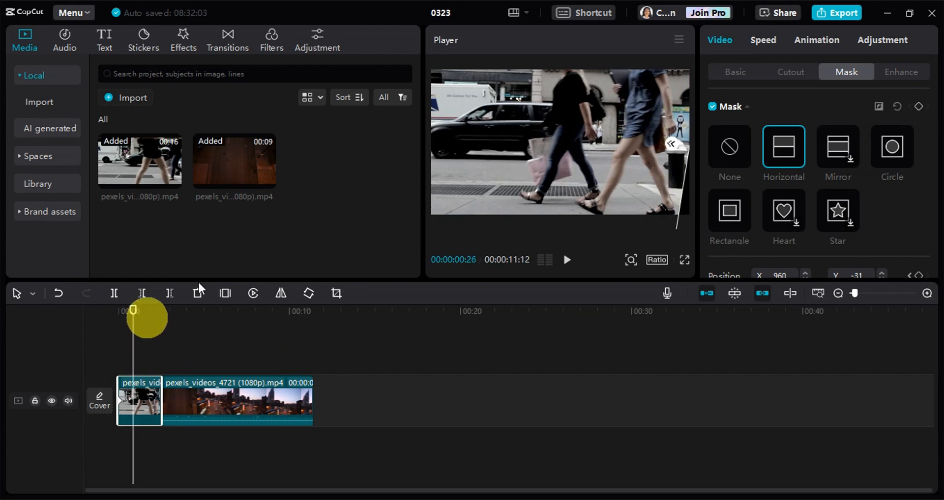
pyautogui.click(682, 164)
pyautogui.moveTo(687, 161)
pyautogui.mouseDown()
pyautogui.moveTo(656, 164)
pyautogui.moveTo(674, 148)
pyautogui.mouseUp()
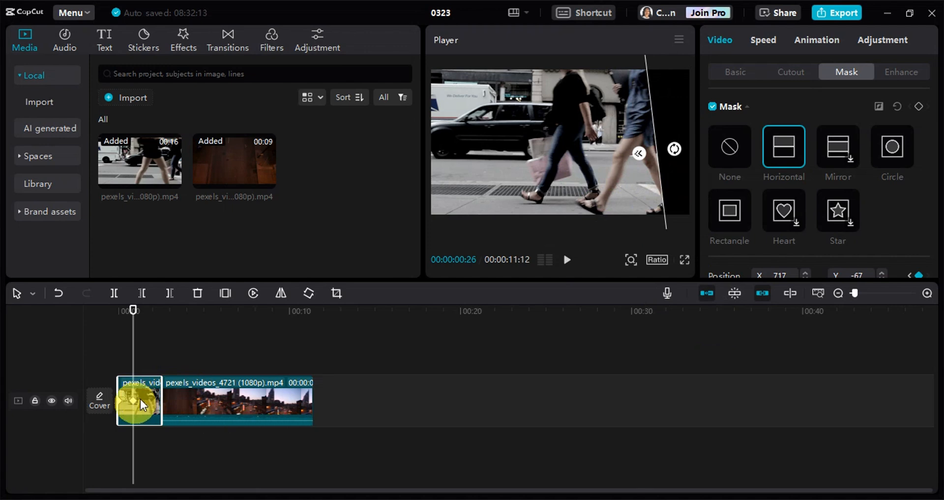
pyautogui.click(132, 342)
pyautogui.moveTo(136, 350); pyautogui.dragTo(138, 342)
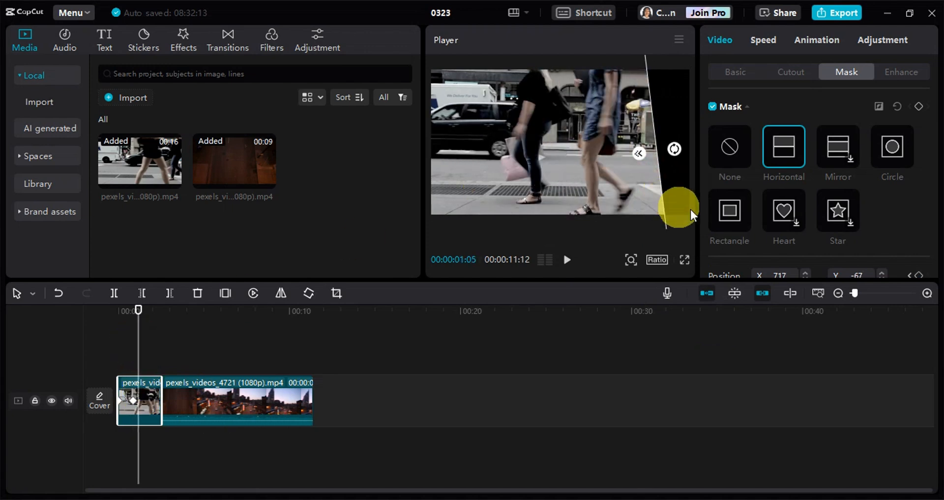
pyautogui.moveTo(672, 209); pyautogui.dragTo(630, 207)
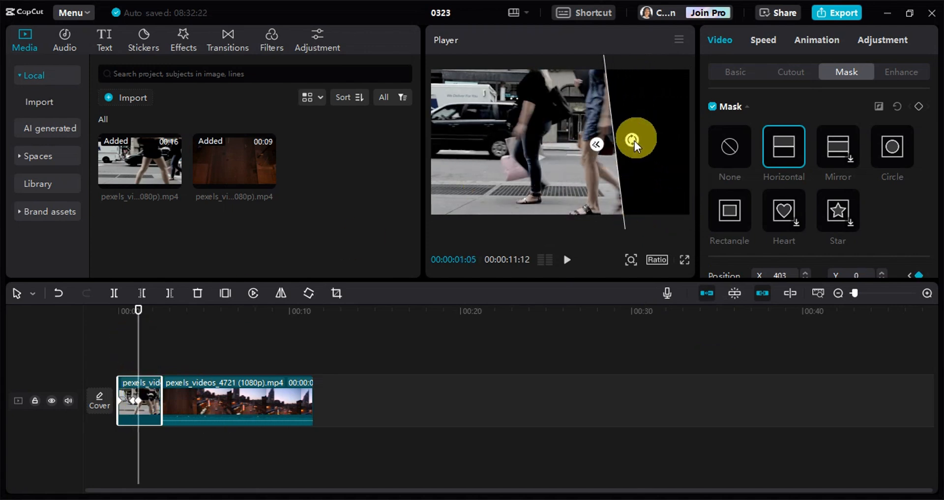
# At 00:00:01:13, move the mask edge to about X 124, Y -57 and tilt it to follow the pedestrian's body.
pyautogui.click(141, 329)
pyautogui.moveTo(144, 337); pyautogui.dragTo(143, 322)
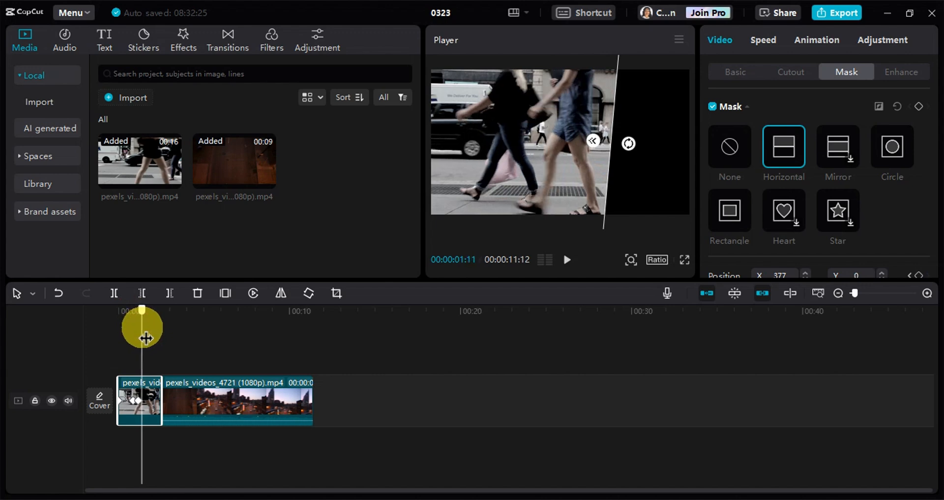
pyautogui.moveTo(626, 102); pyautogui.dragTo(589, 110)
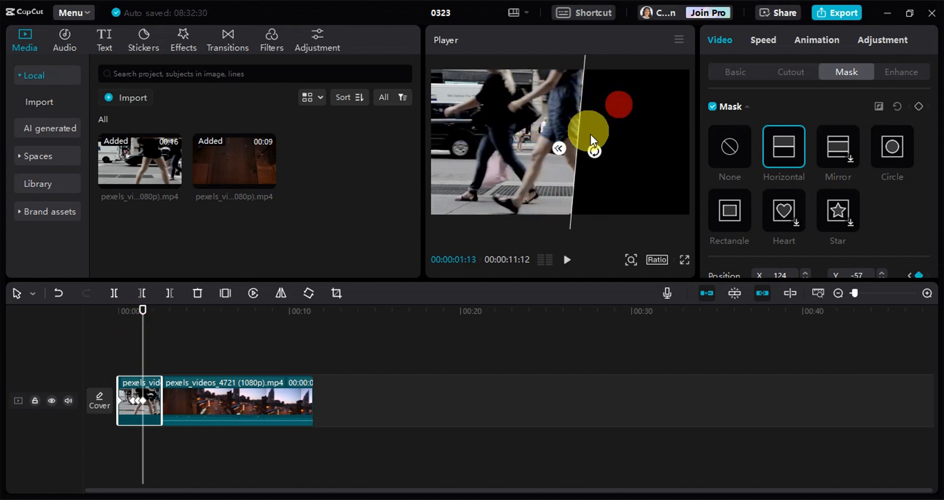
pyautogui.moveTo(594, 148)
pyautogui.mouseDown()
pyautogui.moveTo(608, 151)
pyautogui.moveTo(599, 141)
pyautogui.mouseUp()
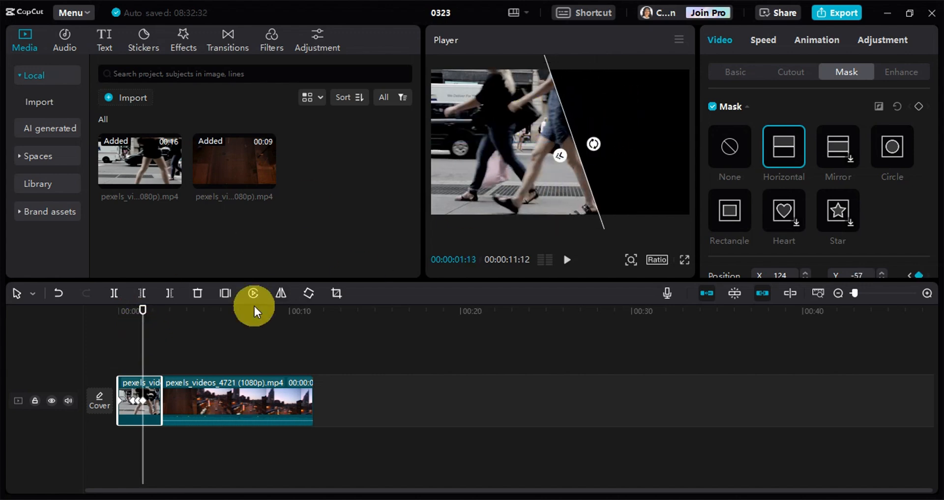
# At 00:00:01:22, shift the mask edge to about X -175, Y -93 and adjust its angle behind the pedestrian.
pyautogui.click(147, 346)
pyautogui.moveTo(148, 346); pyautogui.dragTo(151, 345)
pyautogui.moveTo(584, 185); pyautogui.dragTo(533, 189)
pyautogui.moveTo(542, 149); pyautogui.dragTo(543, 153)
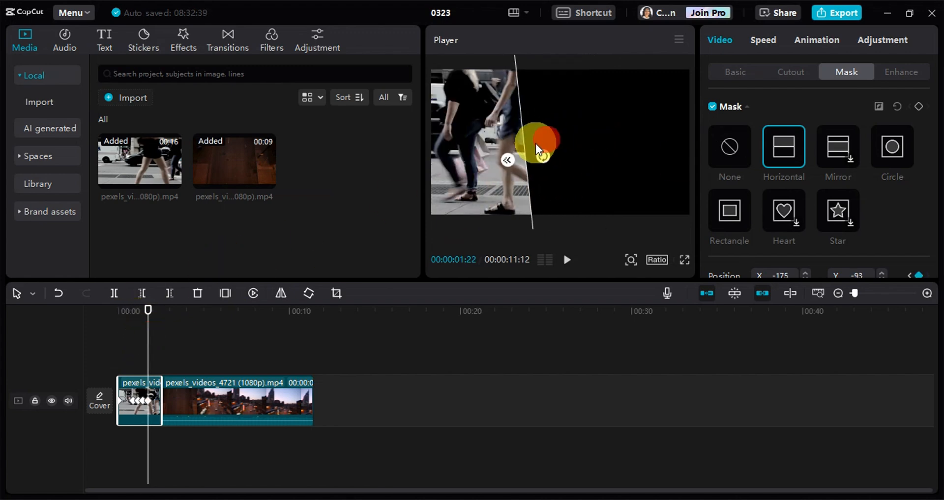
# Continue keyframing the mask behind the pedestrian, reaching about X -645, Y -269 with a -101° rotation at 00:00:02:05.
pyautogui.moveTo(151, 346); pyautogui.dragTo(154, 347)
pyautogui.moveTo(555, 185); pyautogui.dragTo(530, 189)
pyautogui.moveTo(153, 340); pyautogui.dragTo(158, 340)
pyautogui.moveTo(513, 172); pyautogui.dragTo(478, 185)
pyautogui.moveTo(489, 176); pyautogui.dragTo(491, 174)
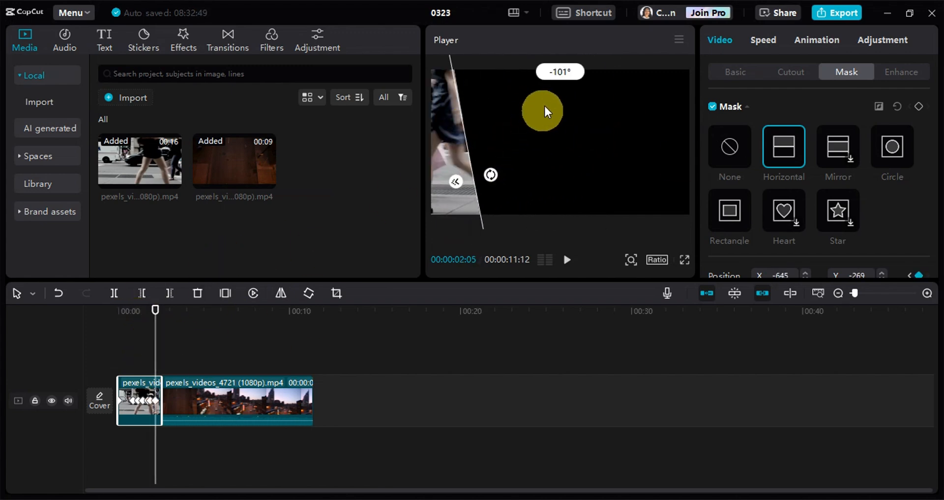
# At 00:00:02:12, move the mask out of frame to about X -955, Y -341 and advance to the end of the pedestrian clip.
pyautogui.moveTo(157, 340); pyautogui.dragTo(160, 340)
pyautogui.moveTo(478, 172); pyautogui.dragTo(429, 171)
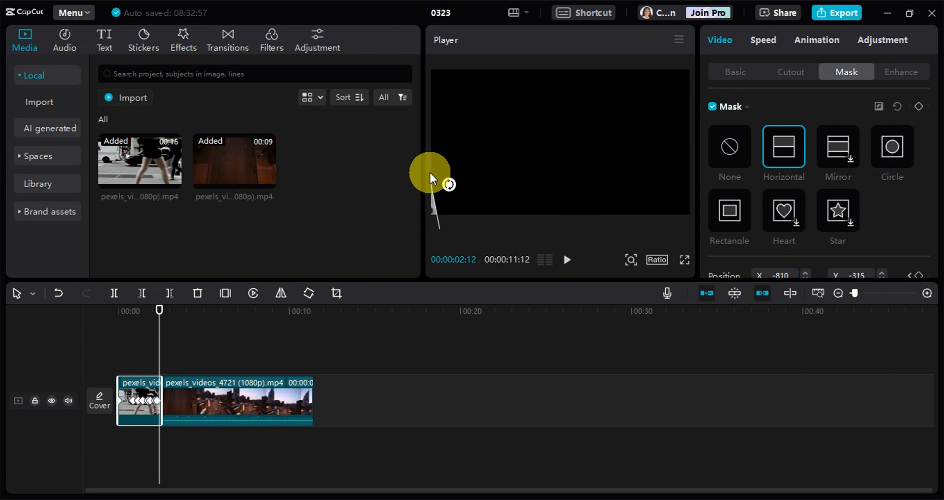
pyautogui.press('Right')
pyautogui.press('Right')
pyautogui.press('Right')
pyautogui.press('Right')
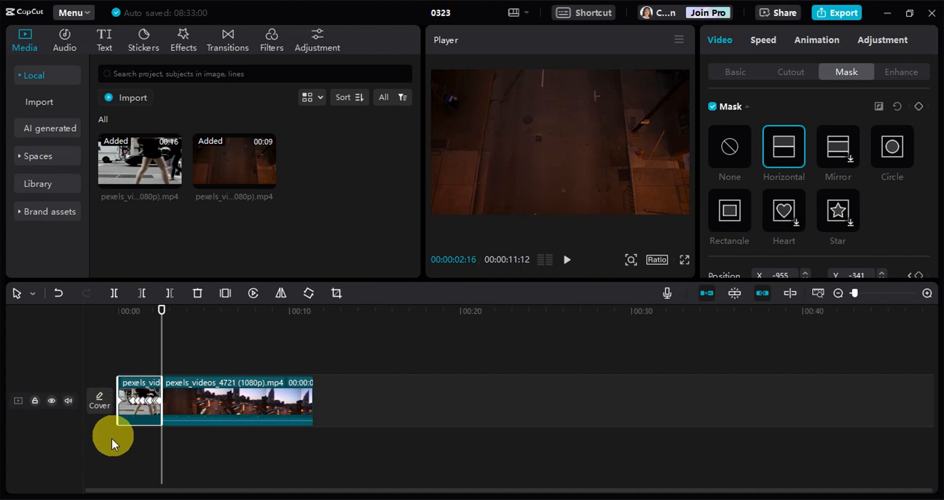
# Move the masked pedestrian clip onto a track above the night street clip, and mute the main track.
pyautogui.moveTo(130, 385); pyautogui.dragTo(96, 337)
pyautogui.click(68, 421)
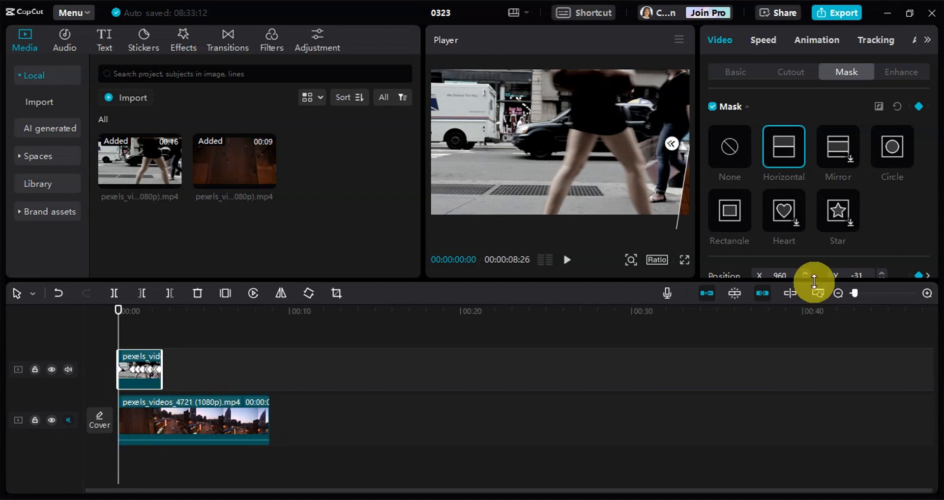
# Set the mask's feather to 18 at the start of the pedestrian clip.
pyautogui.scroll(-3, 742, 199)
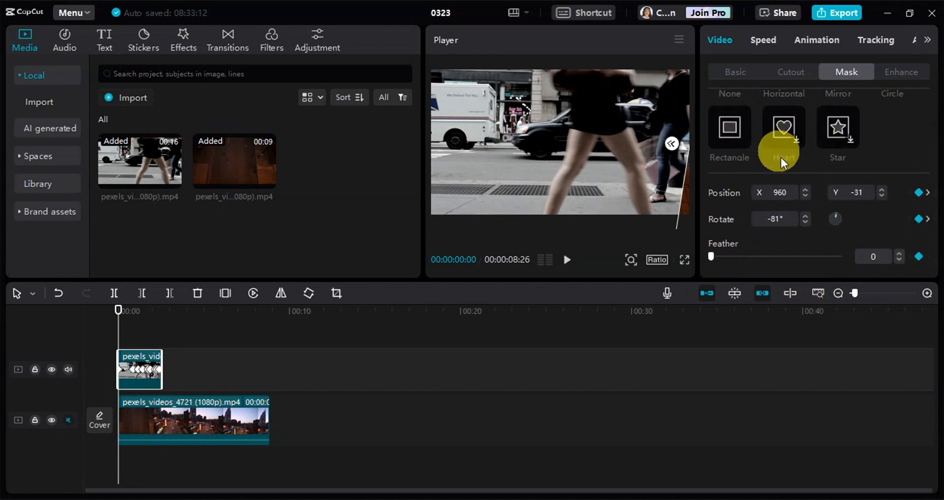
pyautogui.scroll(3, 760, 154)
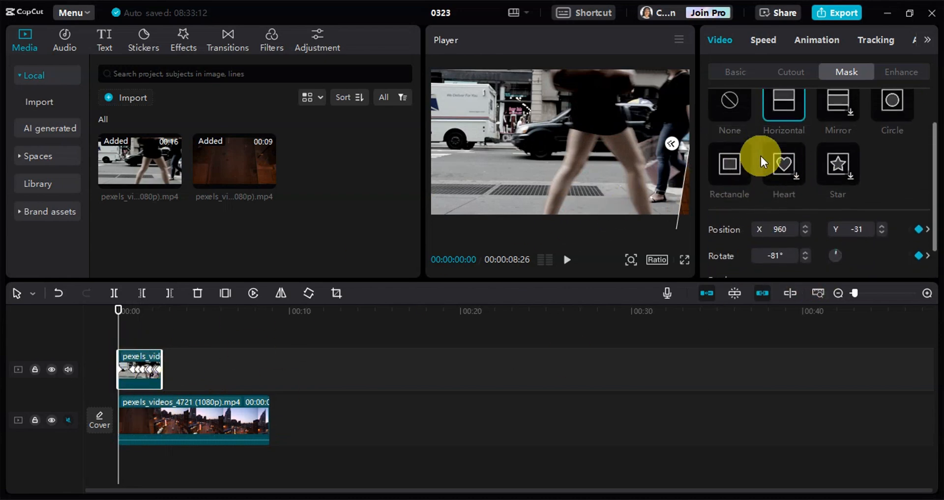
pyautogui.scroll(-3, 789, 189)
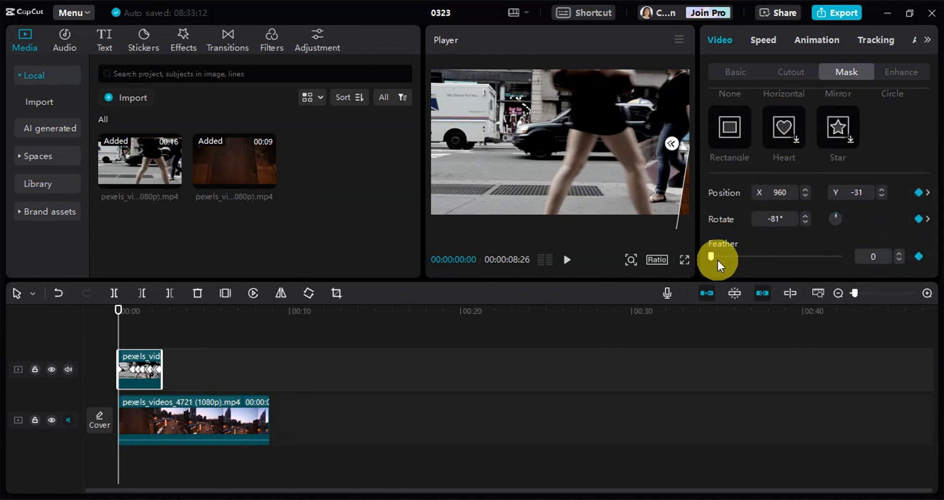
pyautogui.moveTo(716, 258); pyautogui.dragTo(733, 256)
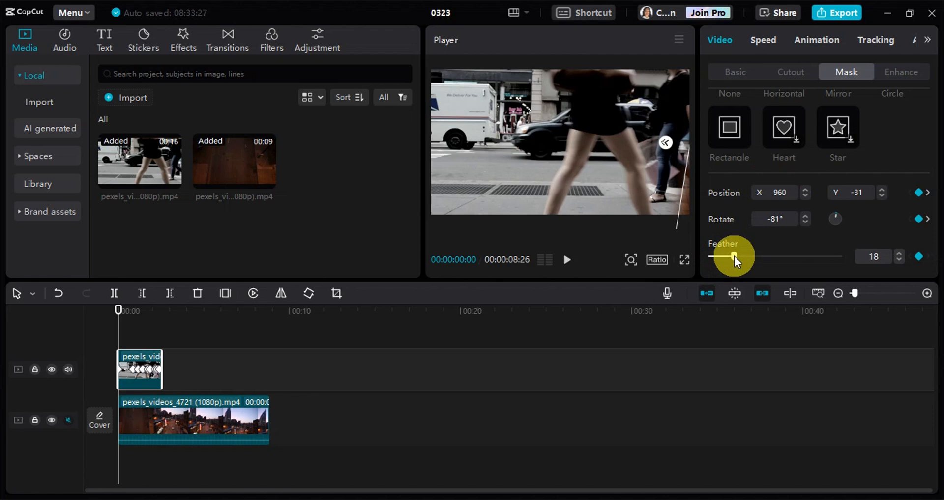
# Trim away everything in the night street clip after 00:00:02:17, where the masked clip ends.
pyautogui.click(159, 312)
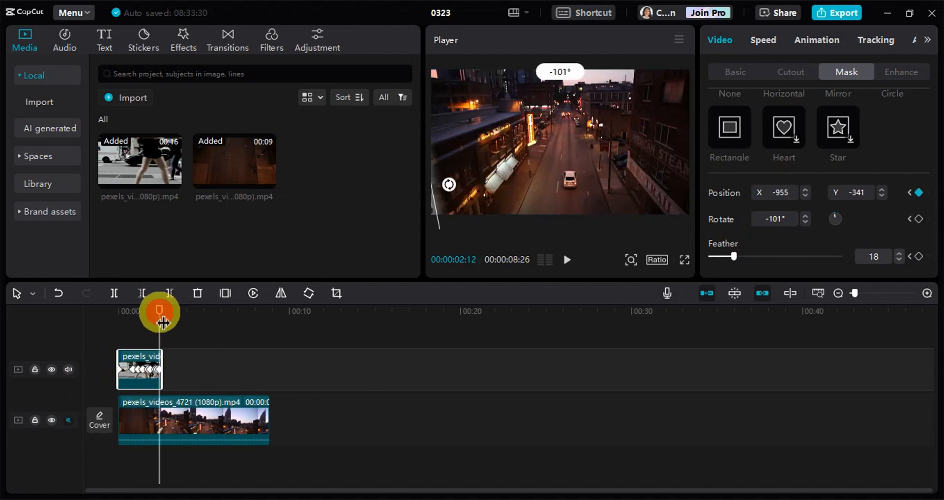
pyautogui.moveTo(160, 314); pyautogui.dragTo(163, 310)
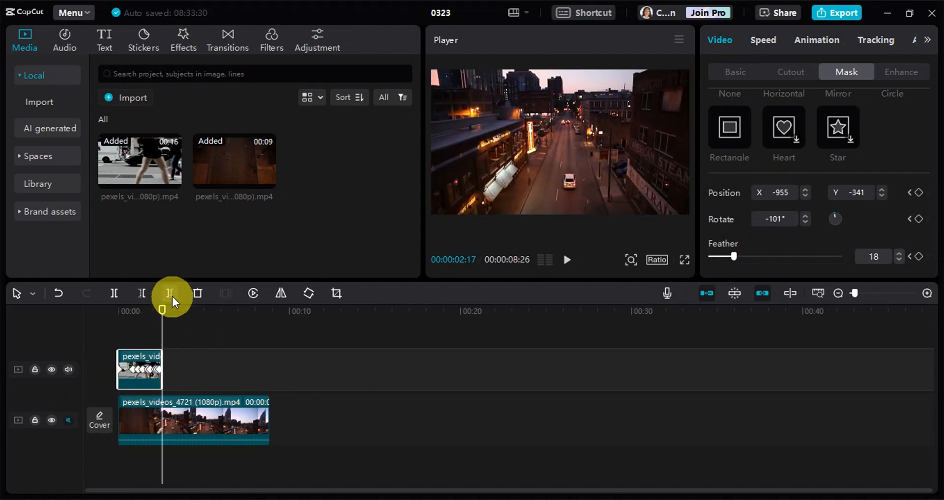
pyautogui.click(169, 294)
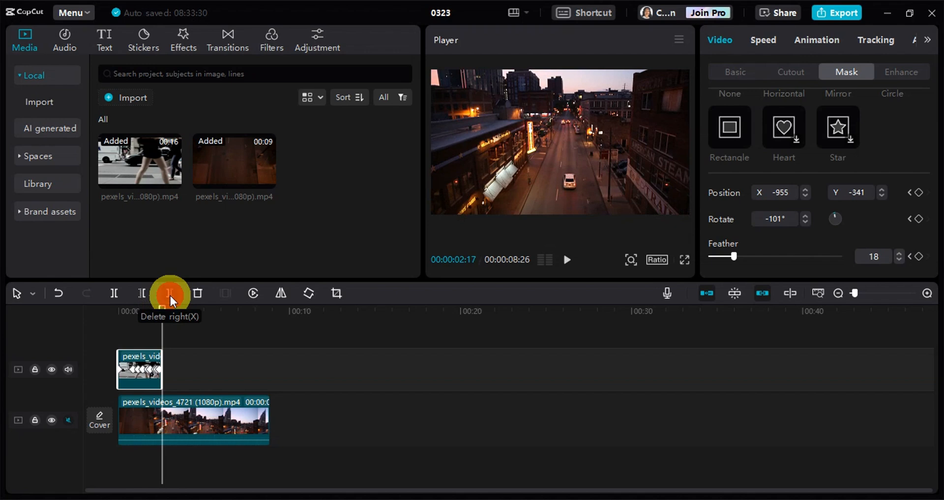
# Play the masked transition from the start in full screen and return to the editor.
pyautogui.click(160, 322)
pyautogui.click(684, 259)
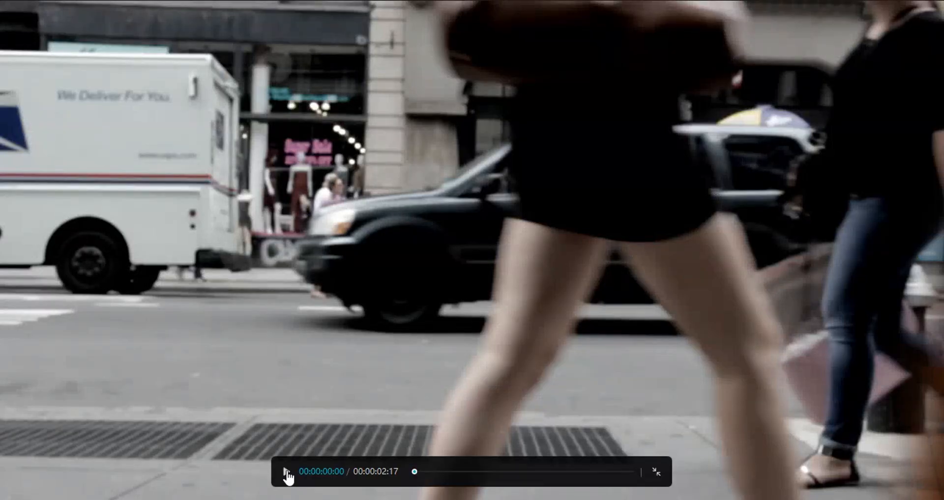
pyautogui.click(286, 472)
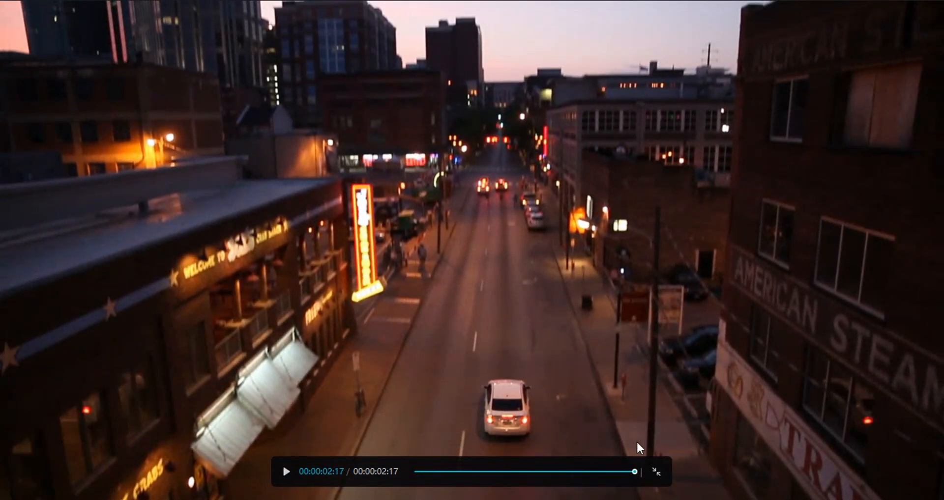
pyautogui.click(654, 472)
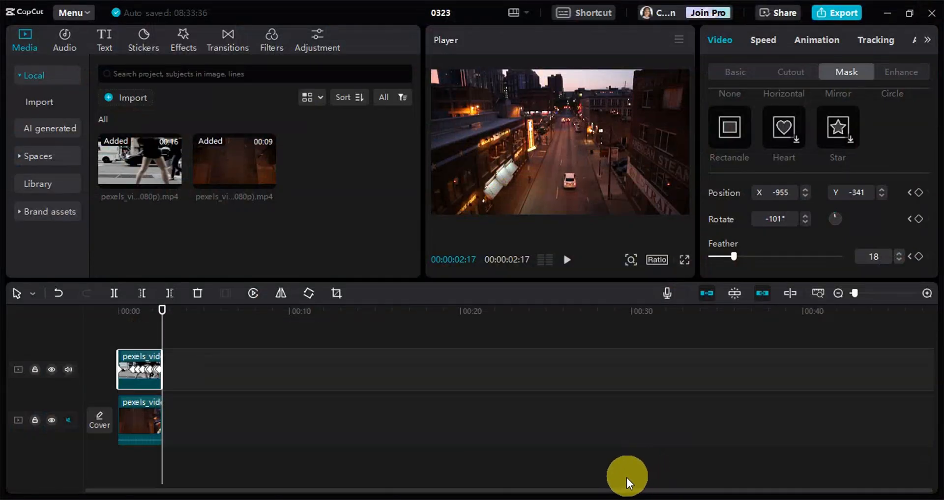